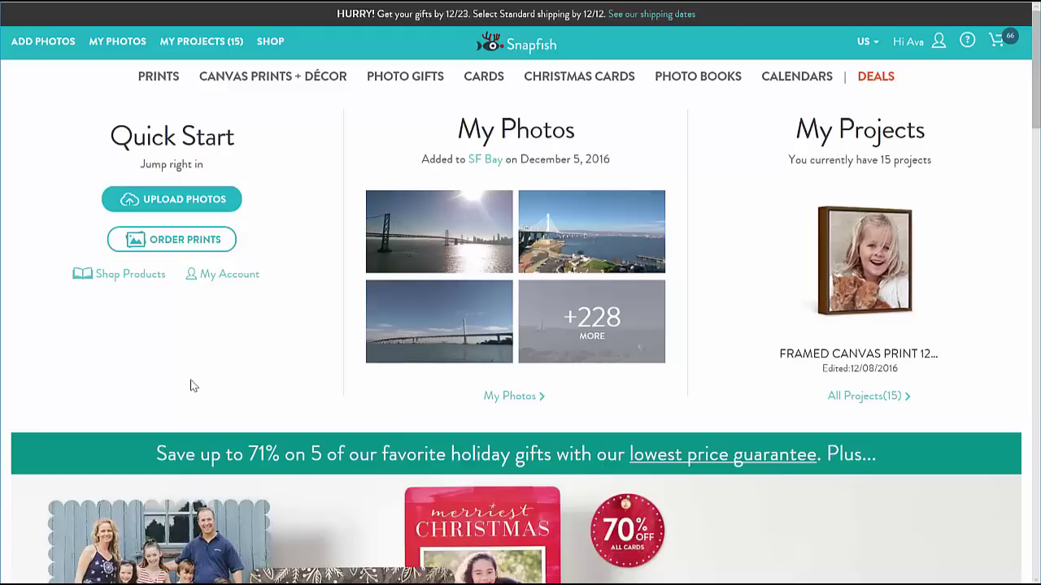
Step: Go to My Photos and scroll through the SF Bay album's grid of landscape and bay photos
click(126, 42)
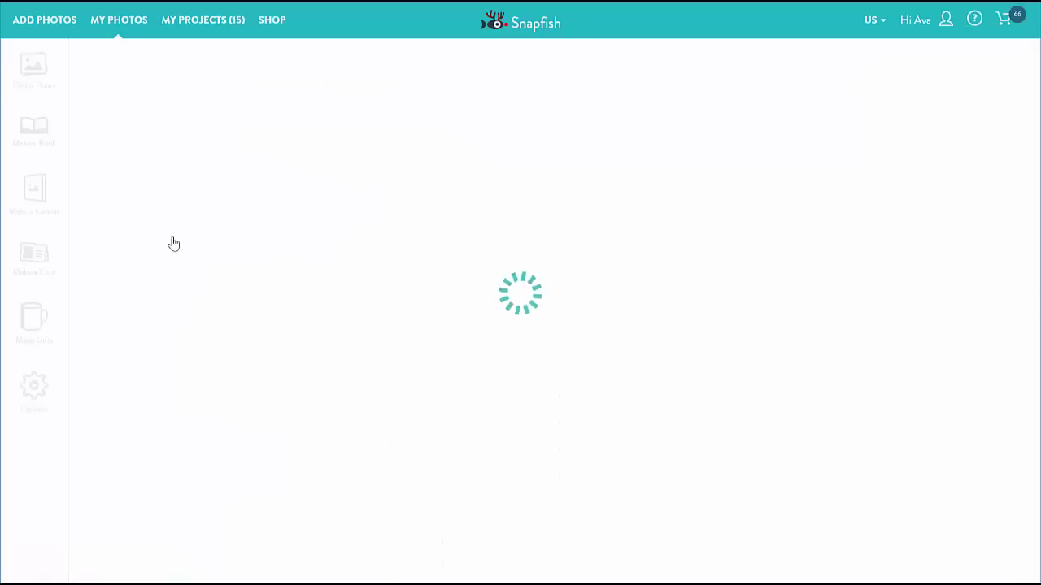
scroll(526, 424, down, 5)
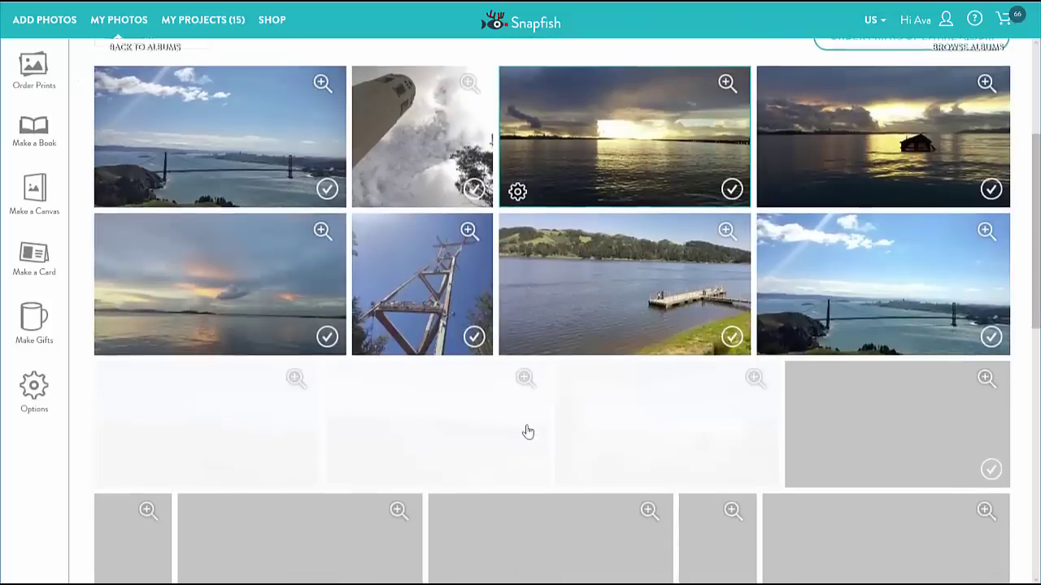
scroll(526, 430, down, 2)
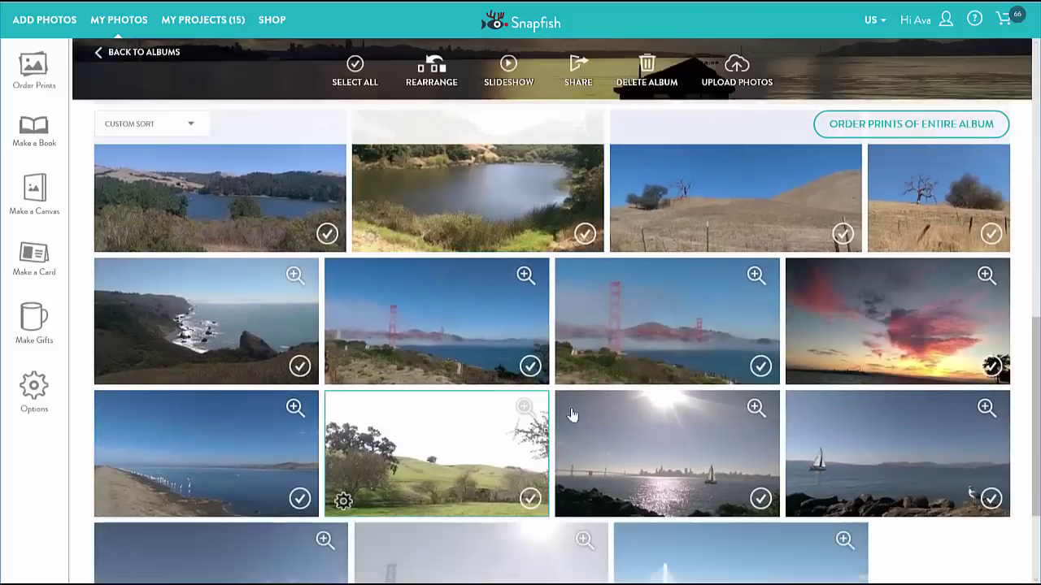
Step: View the foggy Golden Gate Bridge photo full-size, briefly checking the sunset photo and toggling its checkmark
click(752, 275)
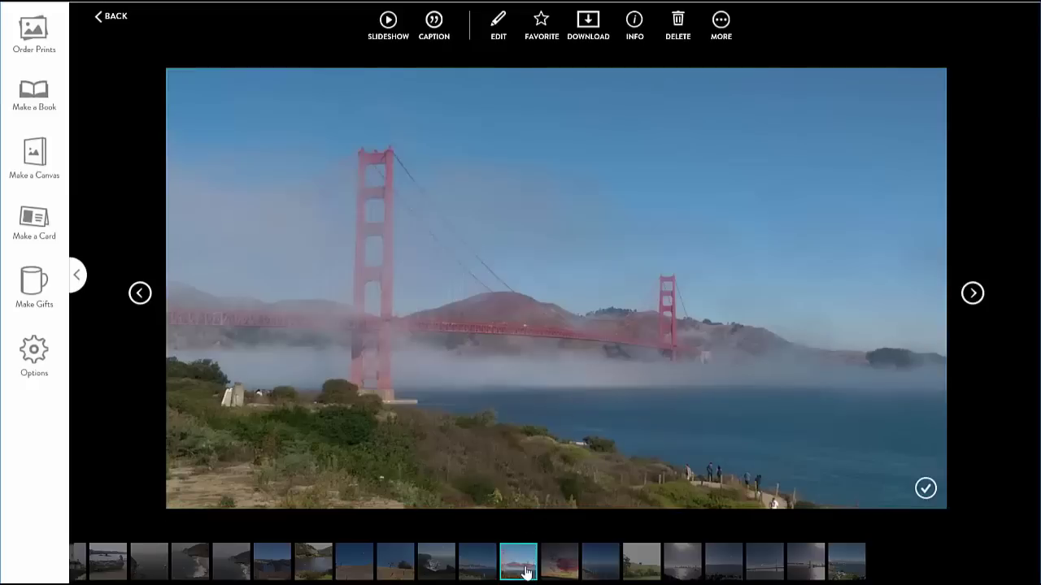
click(567, 578)
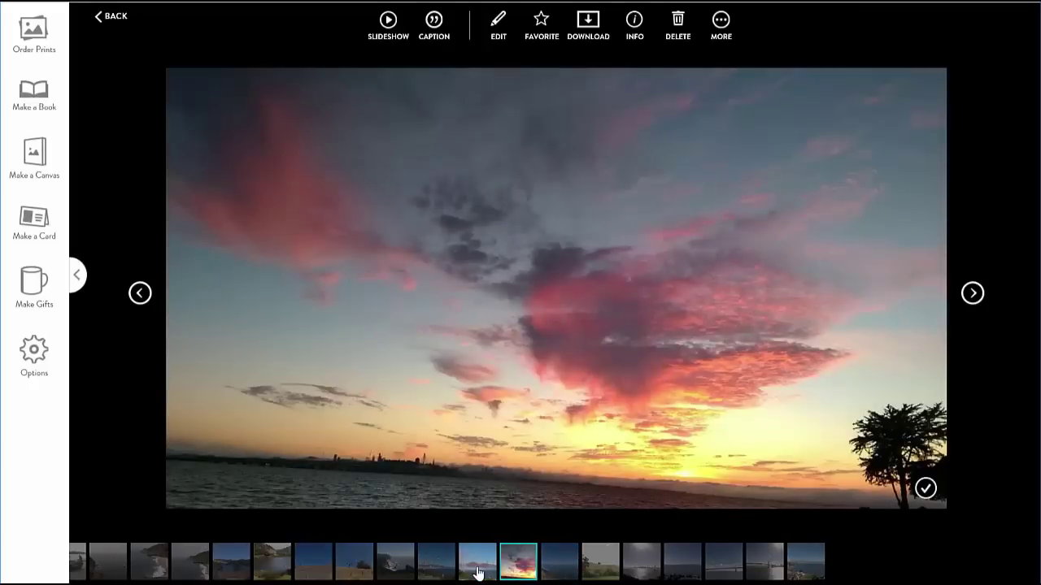
click(478, 574)
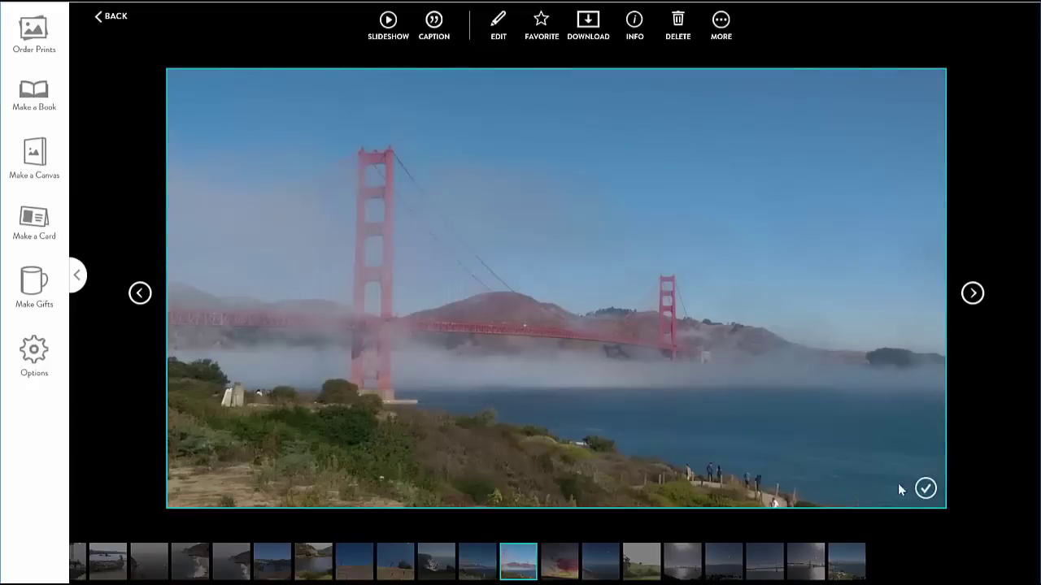
click(926, 490)
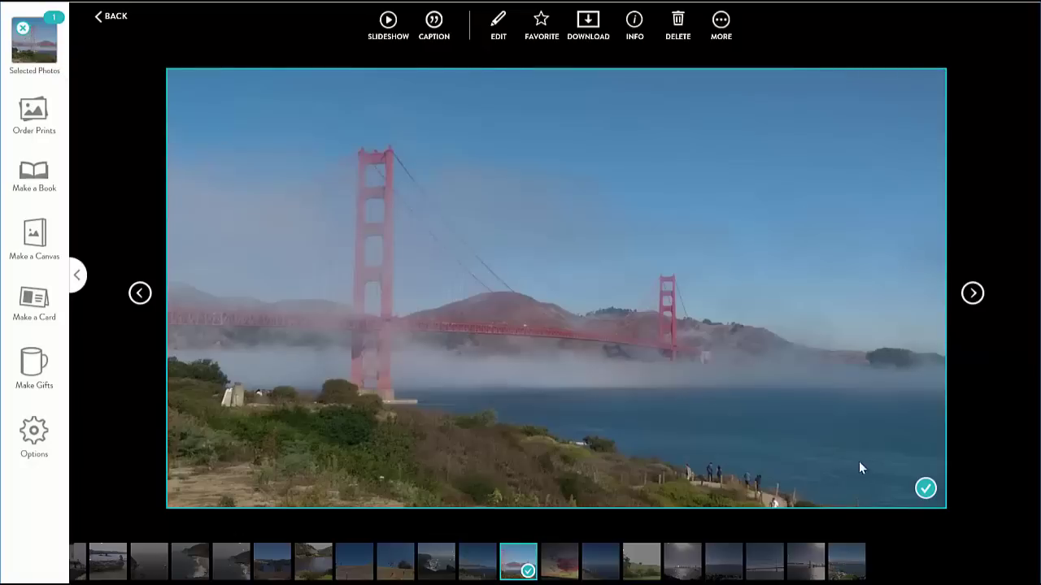
click(923, 489)
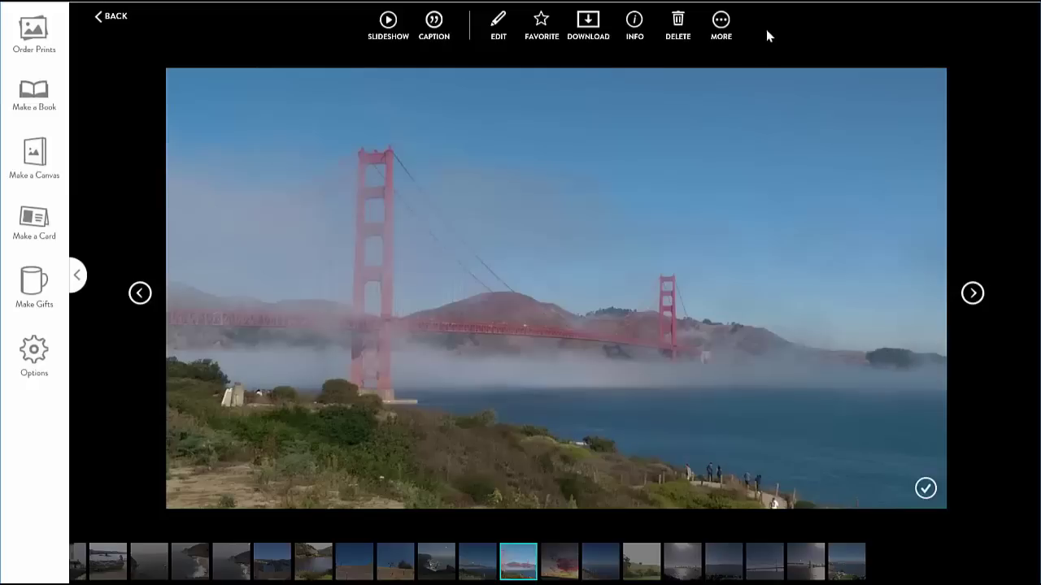
click(638, 32)
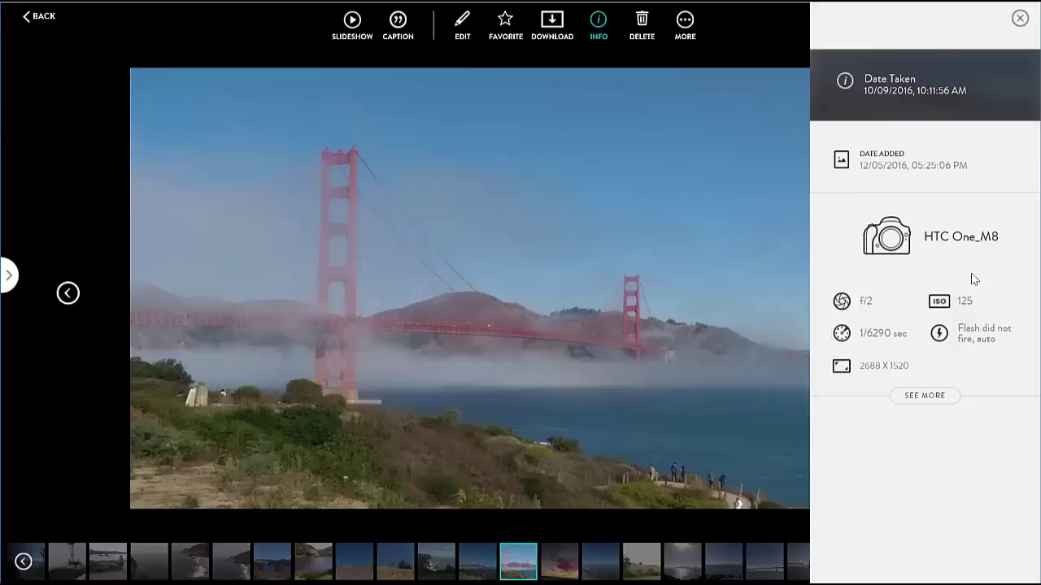
click(936, 397)
scroll(975, 398, down, 3)
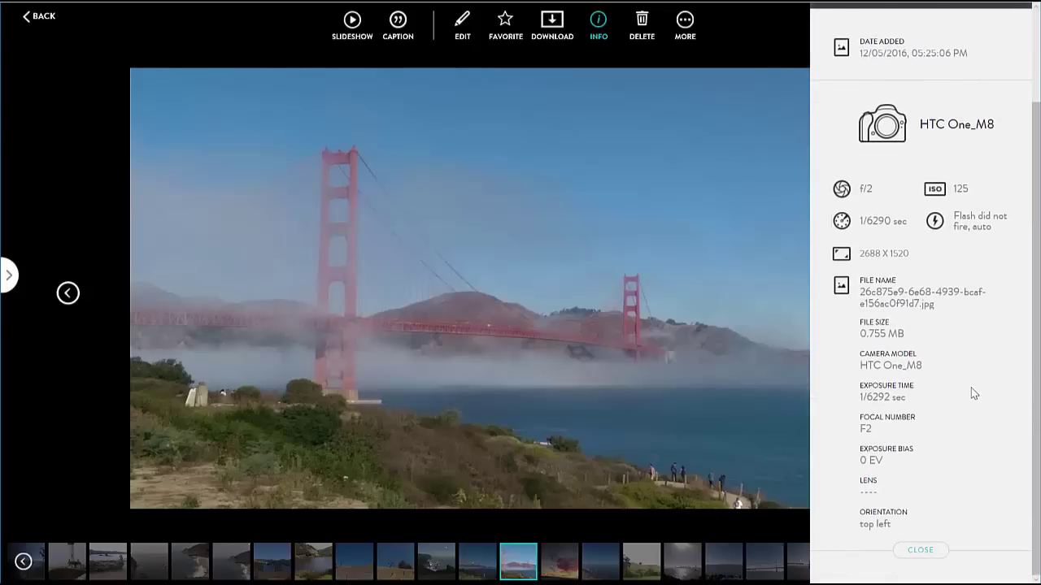
scroll(974, 393, up, 3)
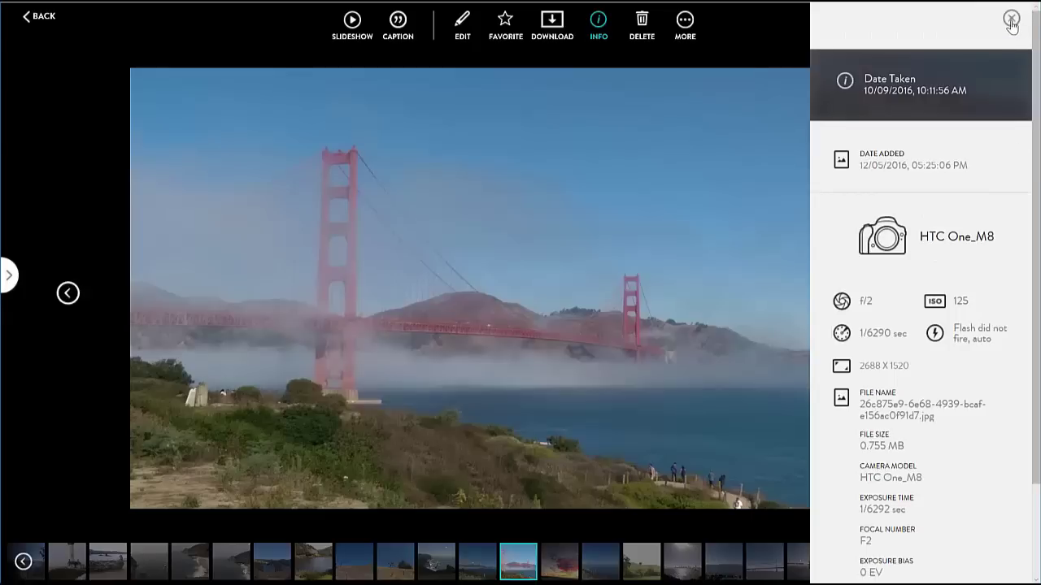
click(1011, 19)
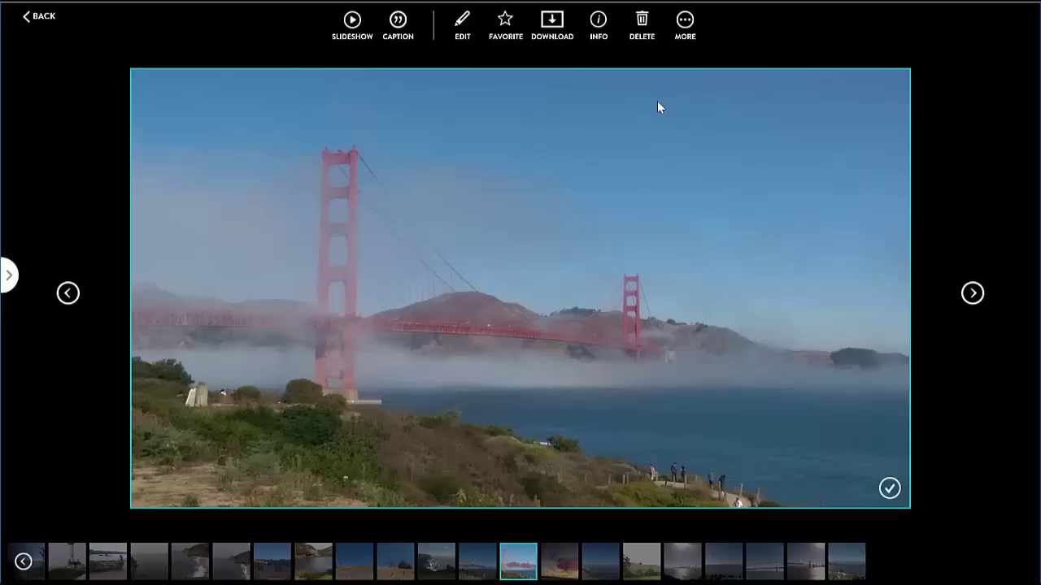
Step: Download the bridge photo and change its caption from IMAG0501.jpg to 'Golden Gate Bridge'
click(553, 27)
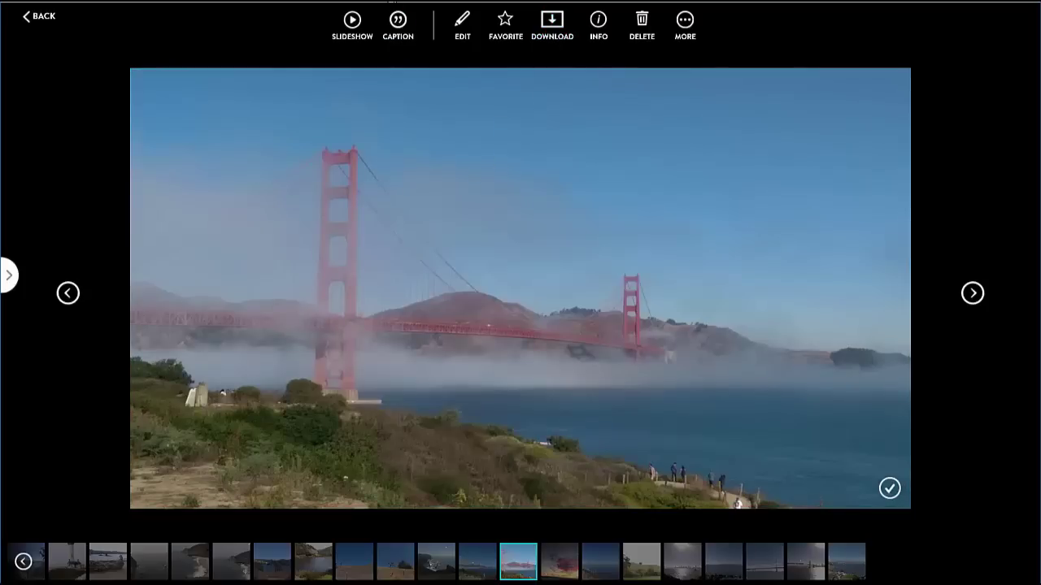
click(398, 24)
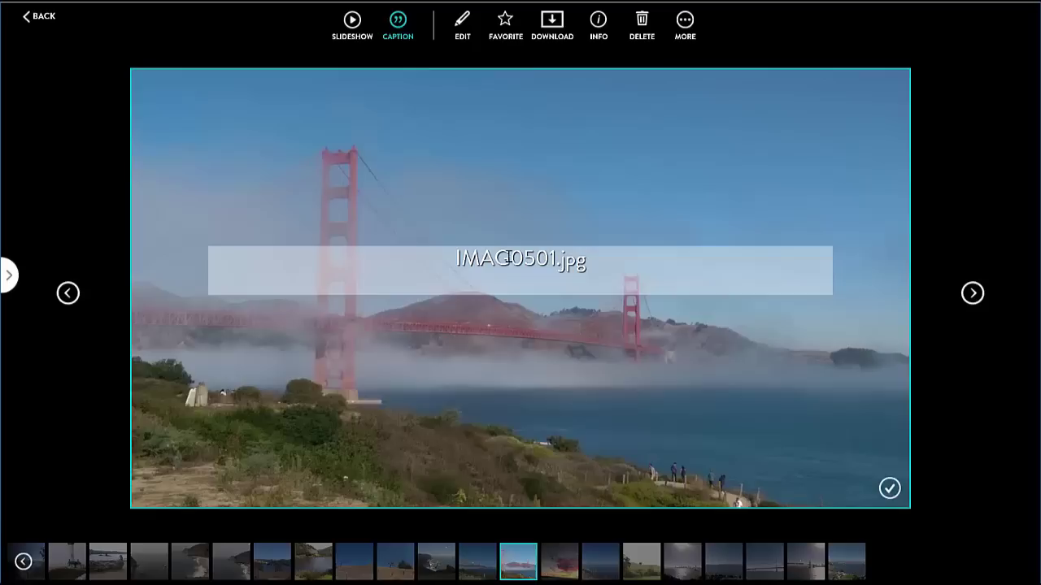
key(BackSpace)
key(BackSpace)
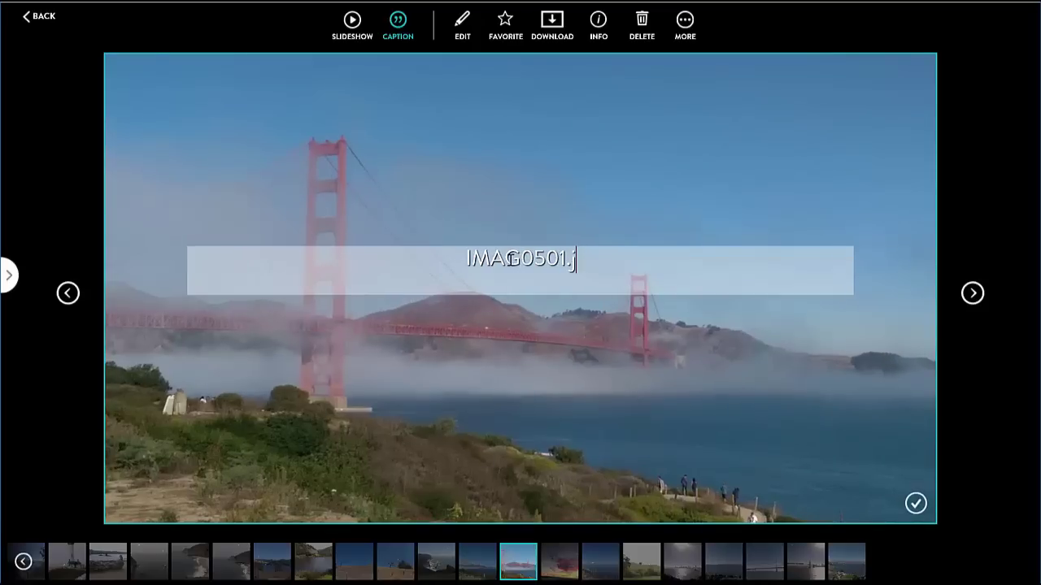
key(BackSpace)
key(BackSpace)
key(BackSpace)
key(BackSpace)
key(BackSpace)
key(BackSpace)
key(BackSpace)
key(BackSpace)
key(BackSpace)
key(BackSpace)
text(Go)
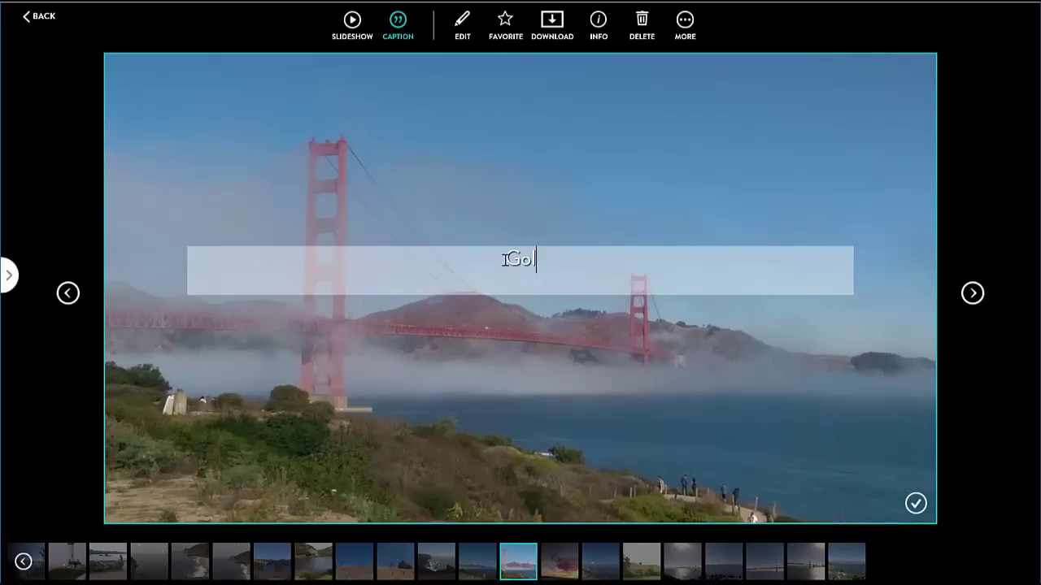
text(lden Gate)
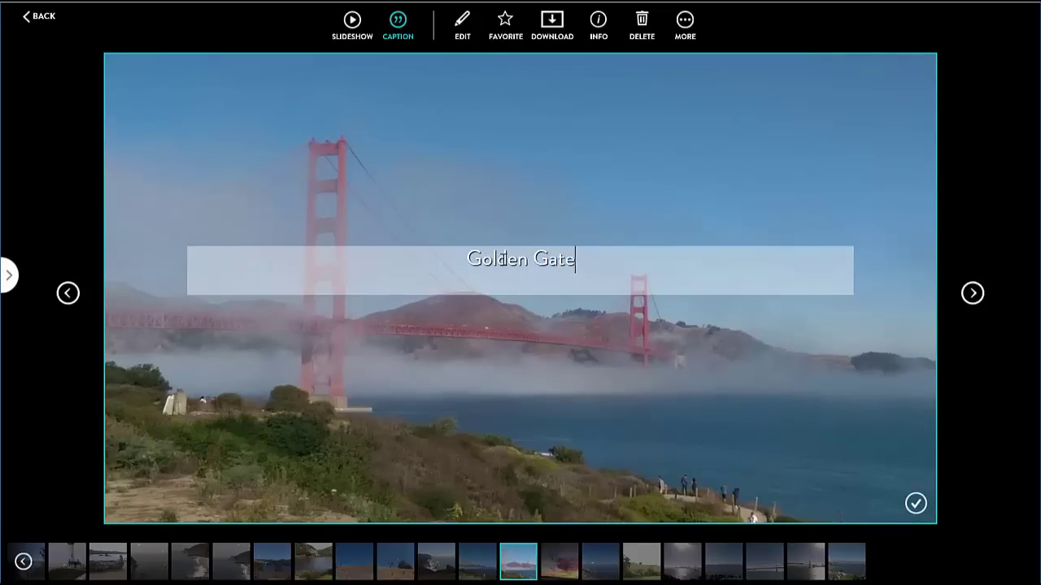
text( Bridge)
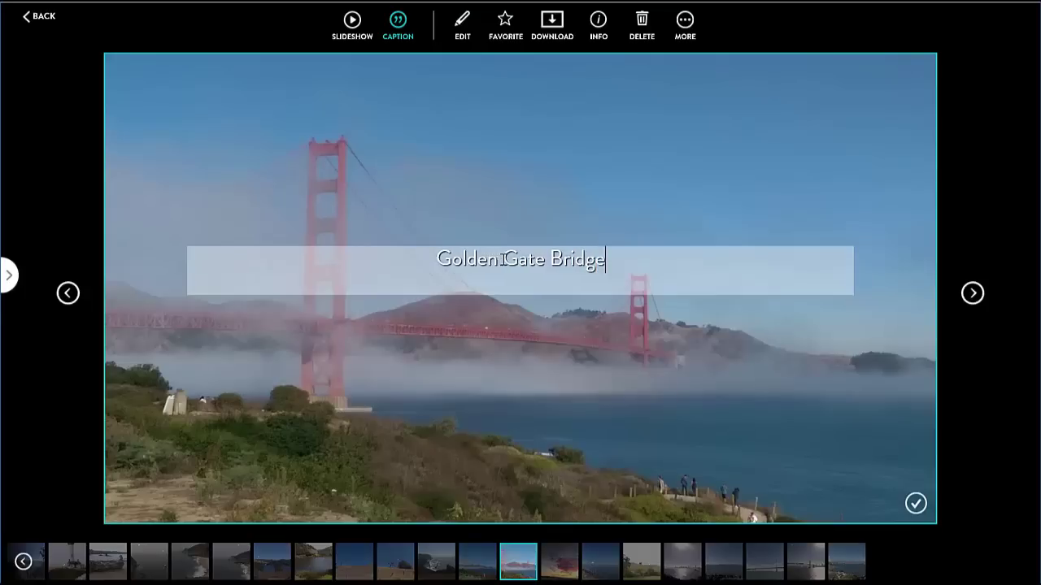
click(524, 393)
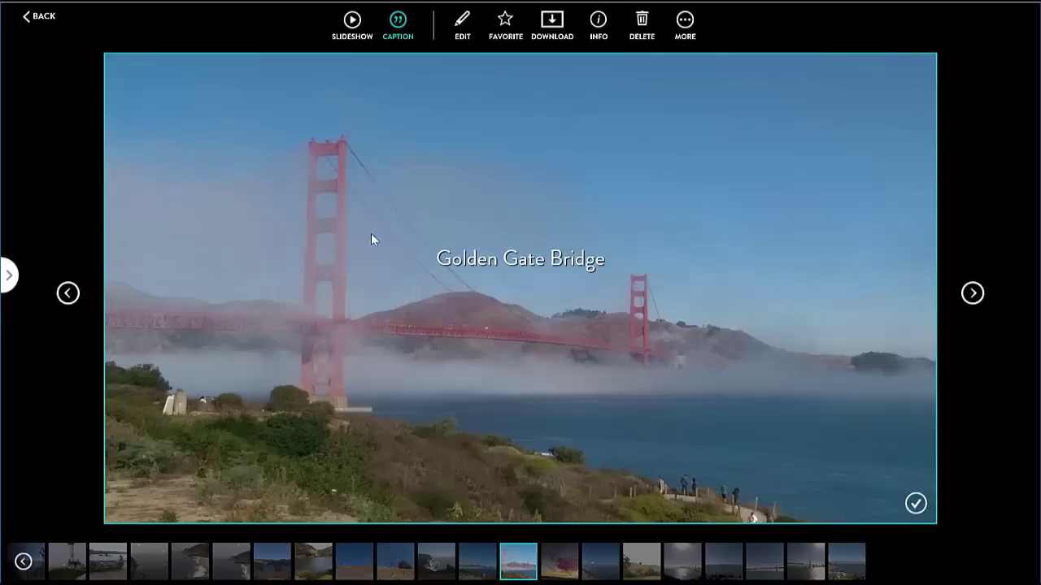
click(398, 18)
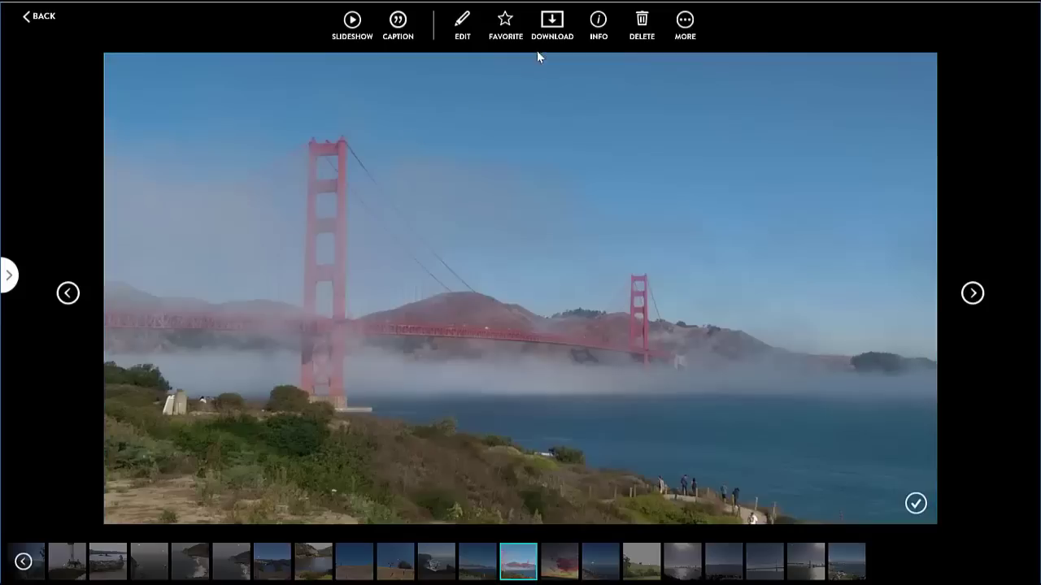
Step: Star the bridge photo as a favorite, then cancel copying it to another album
click(504, 26)
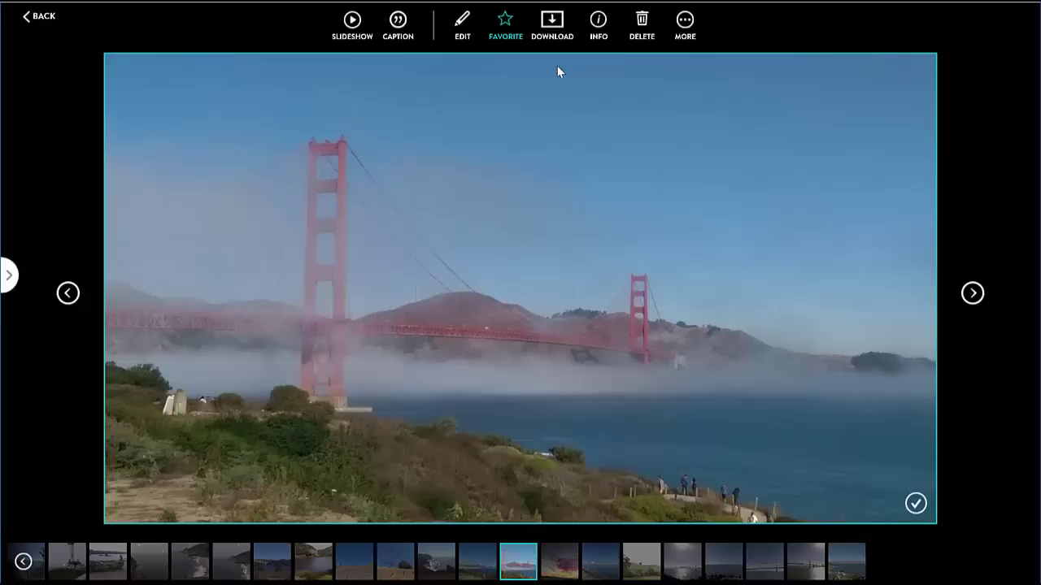
click(688, 30)
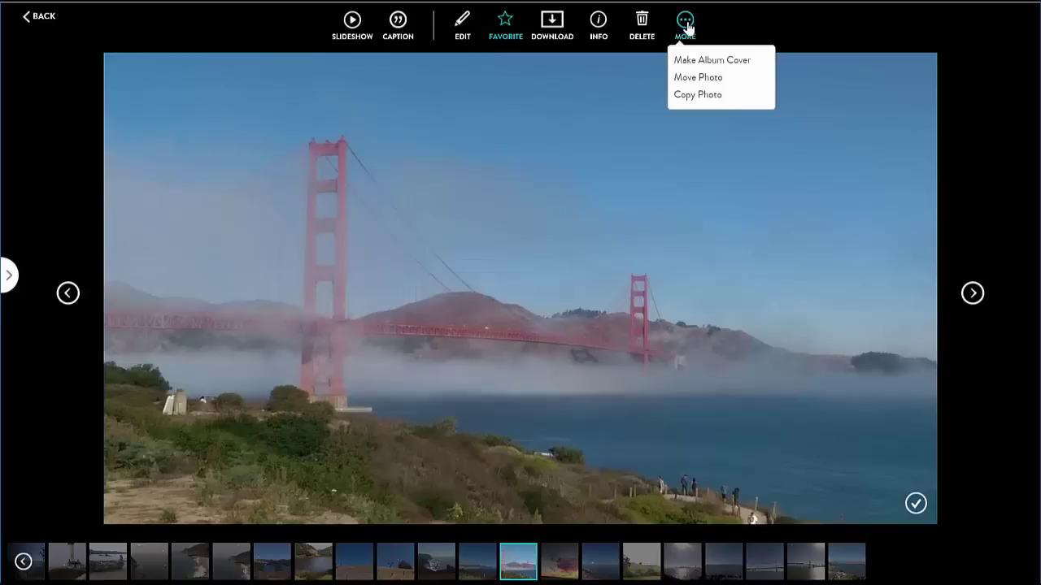
click(704, 85)
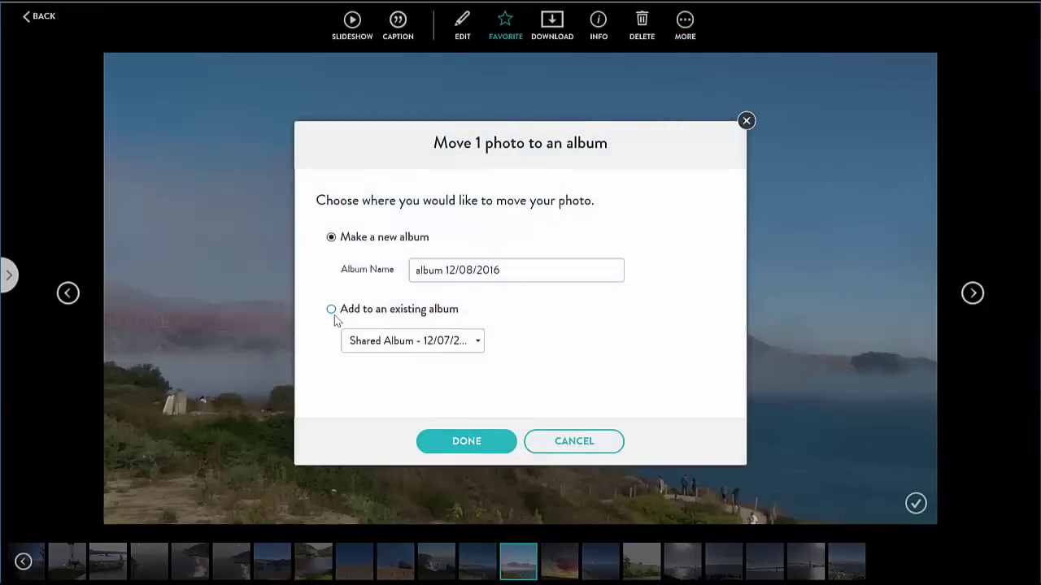
click(576, 443)
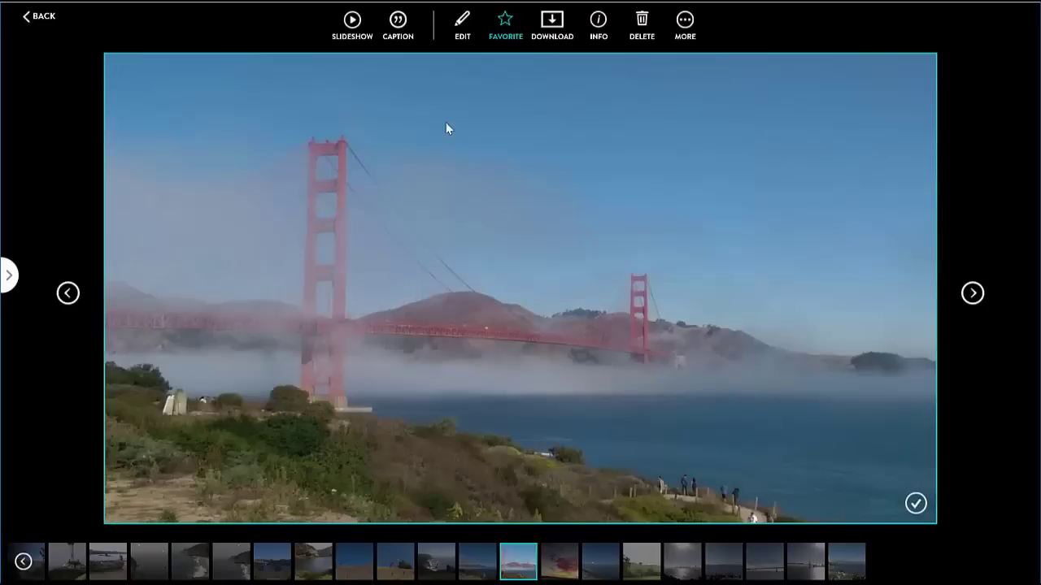
Step: Open the bridge photo in the editor and switch Color Correction on
click(460, 28)
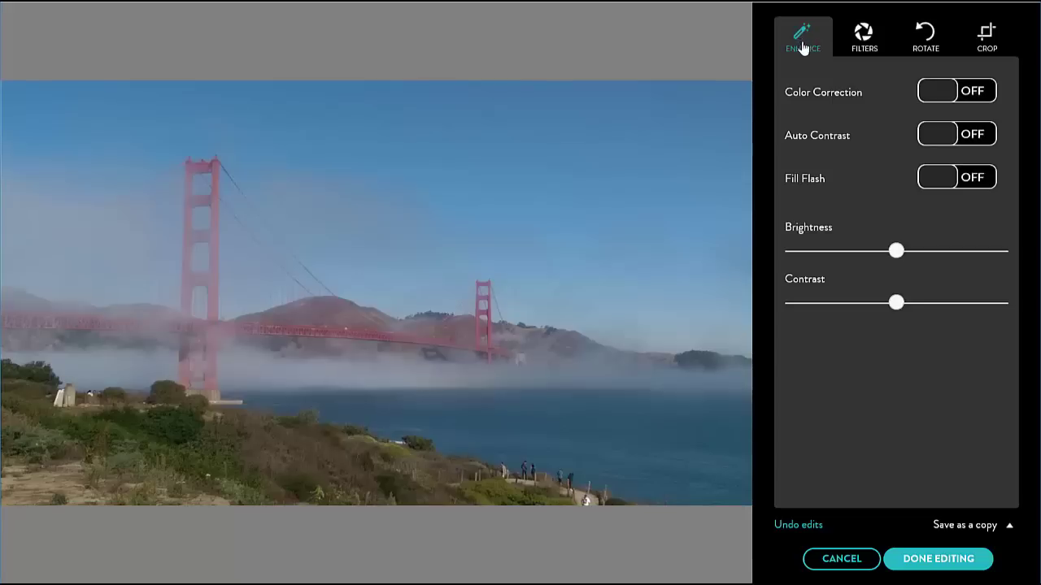
click(949, 96)
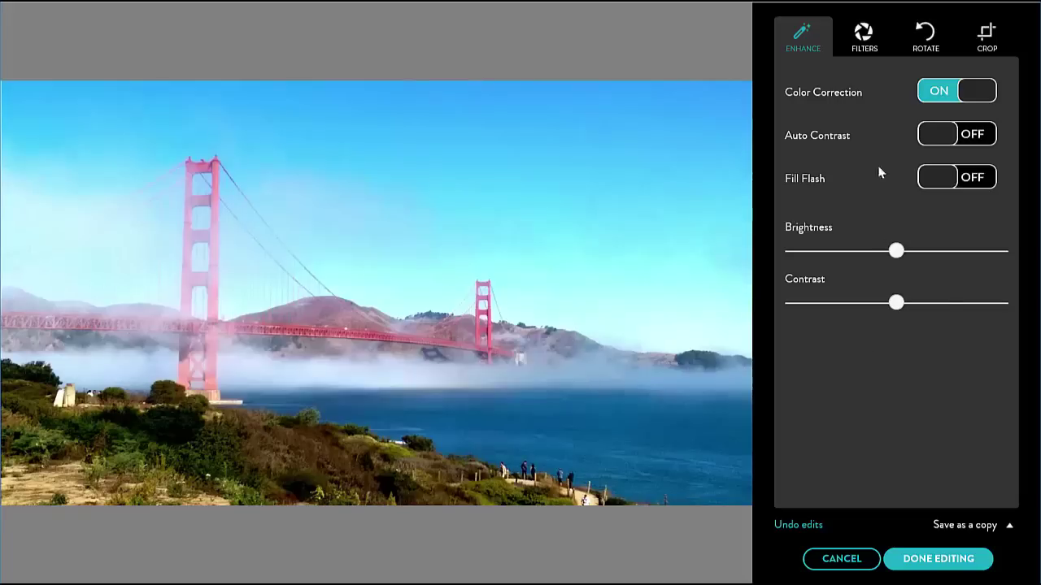
Step: Preview the B & W and Sepia filters, then return the photo to Original colours
click(864, 37)
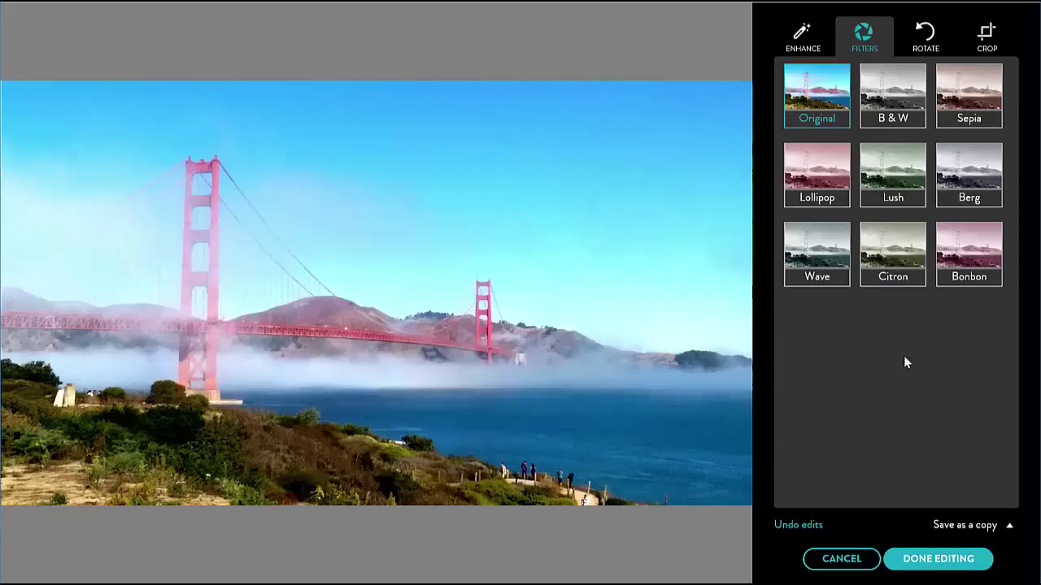
click(901, 102)
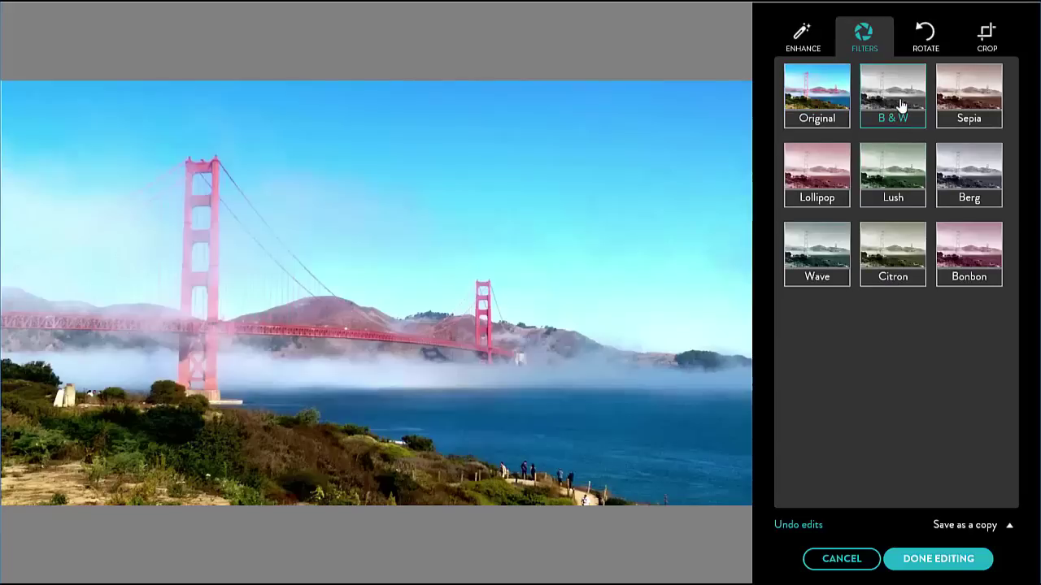
click(969, 101)
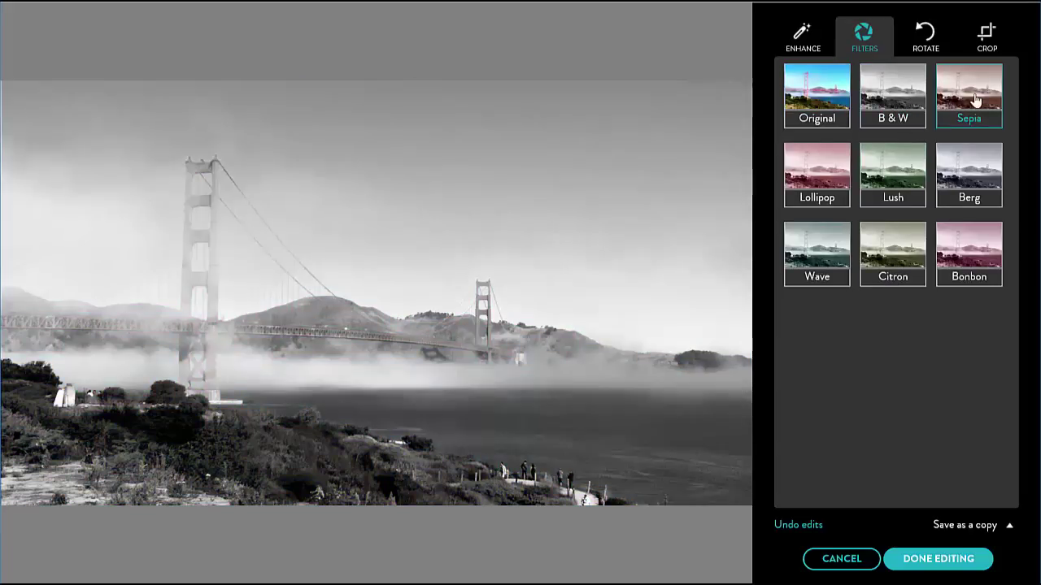
click(803, 106)
Step: Rotate the photo left, then right again to restore landscape orientation
click(925, 37)
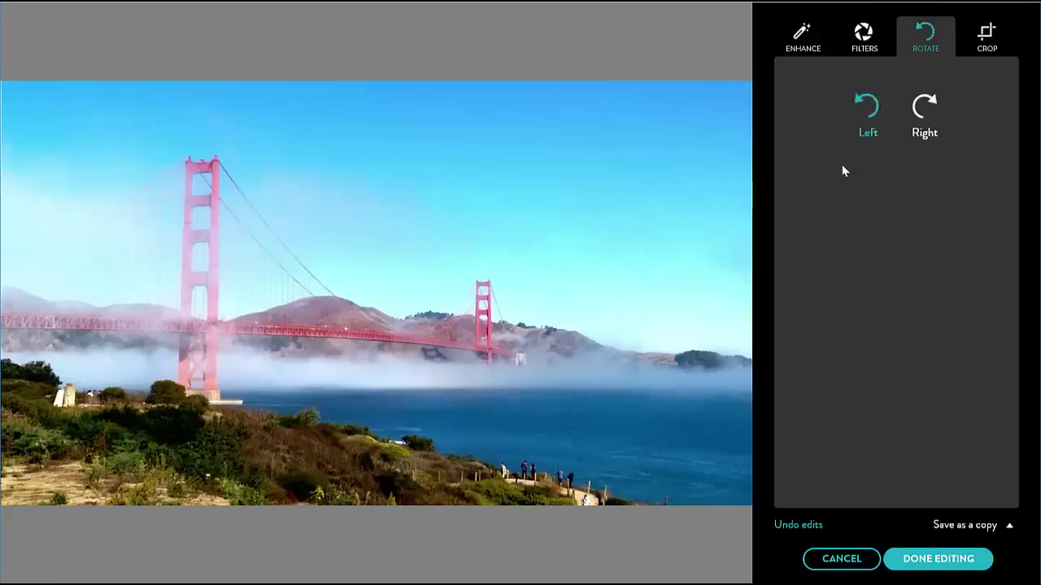
click(869, 107)
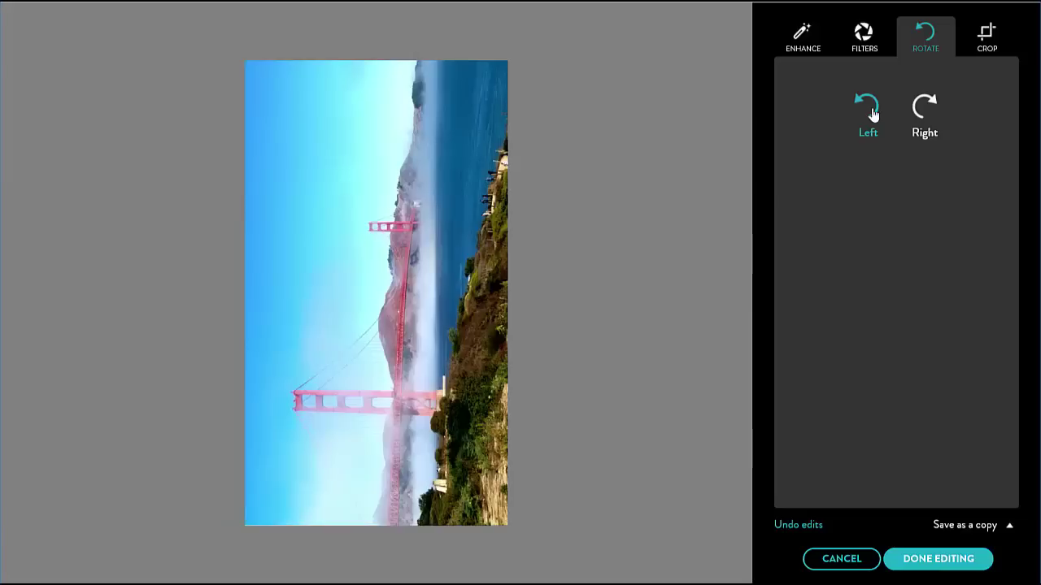
click(925, 105)
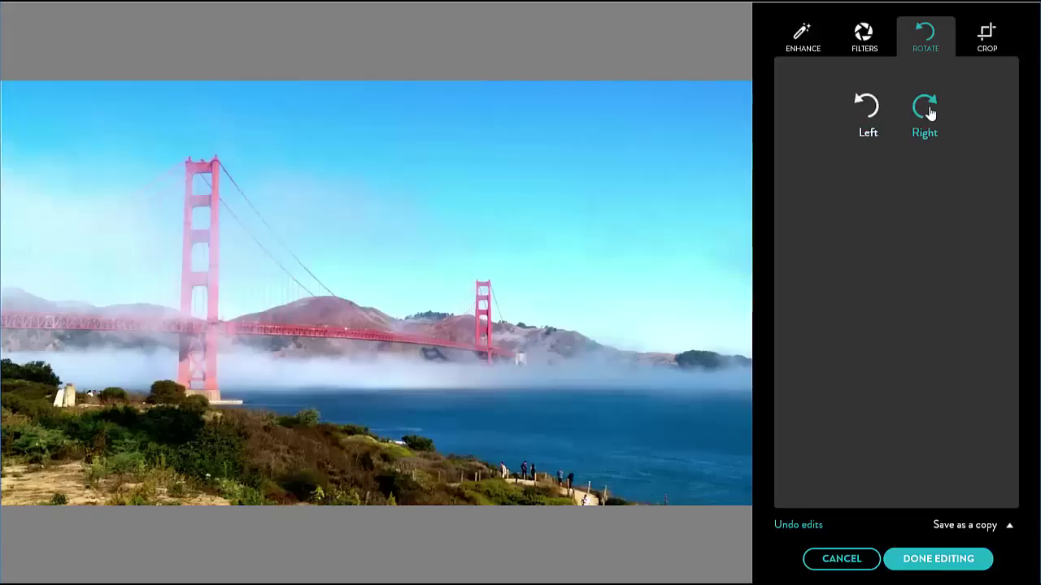
Step: Crop the photo to a 5X7 landscape frame placed over the left bridge tower and bay
click(987, 37)
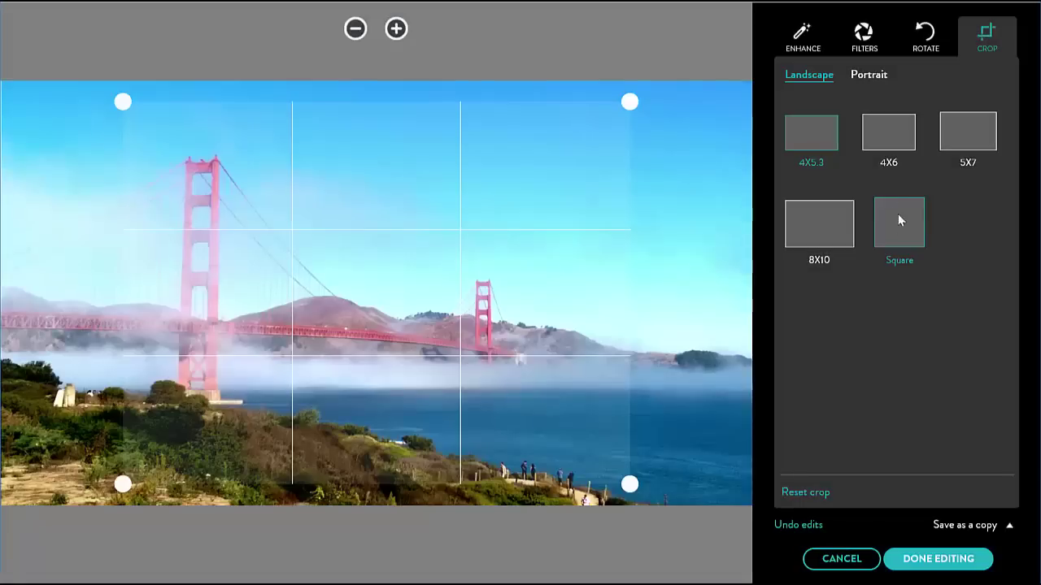
click(885, 133)
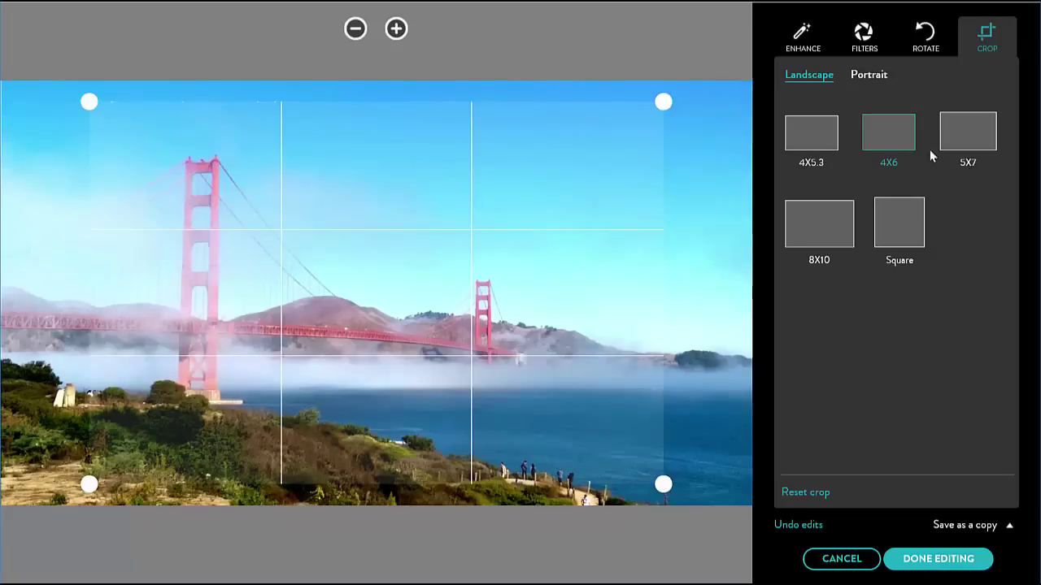
click(970, 138)
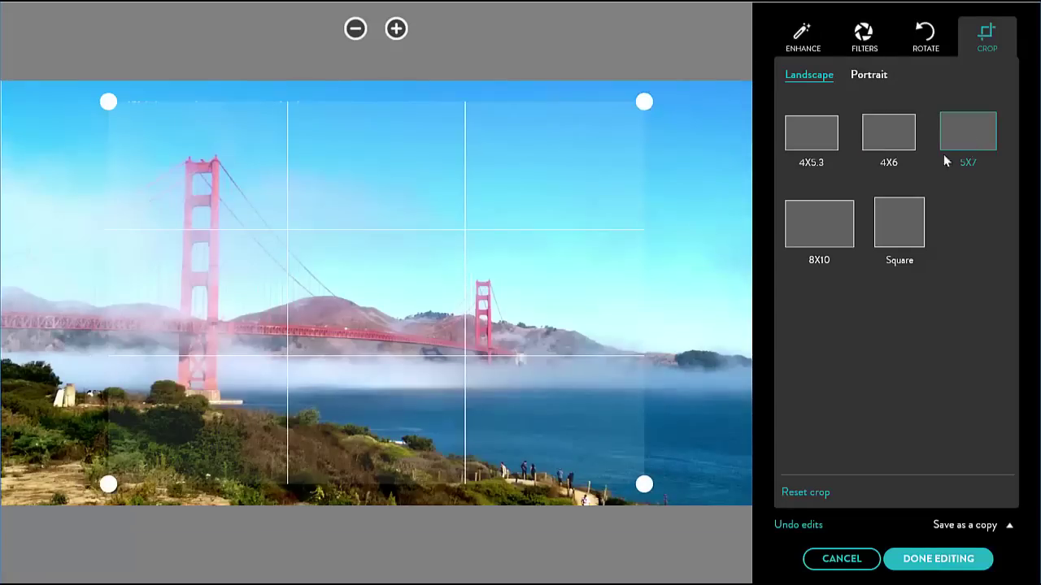
drag(558, 165, 544, 276)
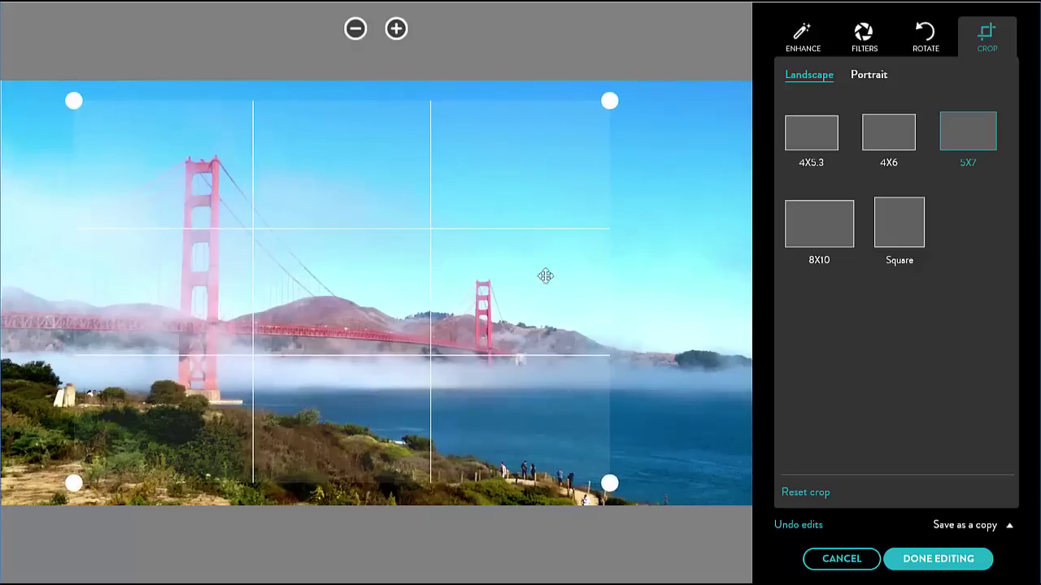
drag(609, 483, 546, 437)
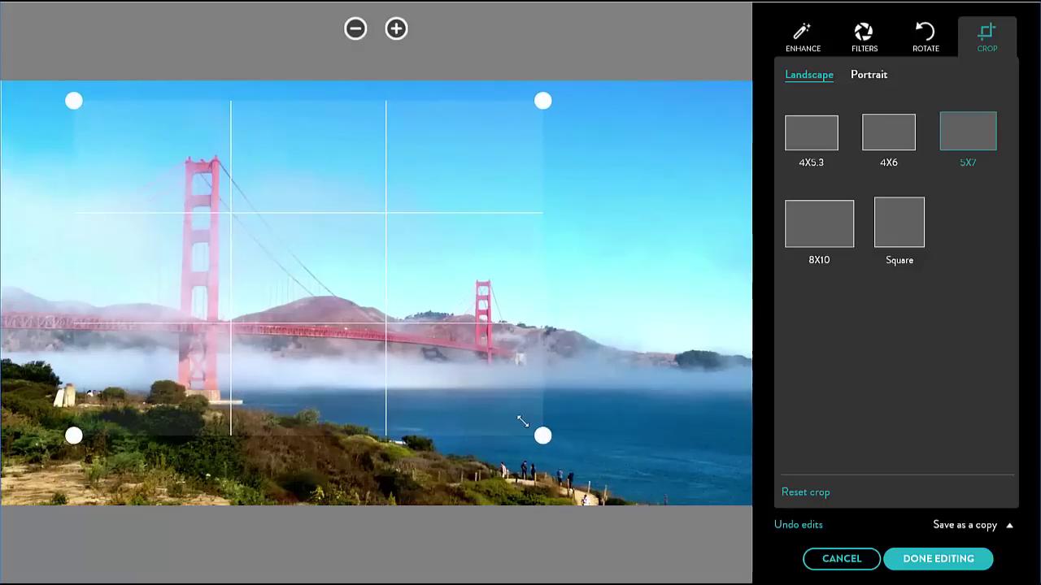
mouse_move(307, 239)
mouse_down()
mouse_move(327, 253)
mouse_move(319, 245)
mouse_up()
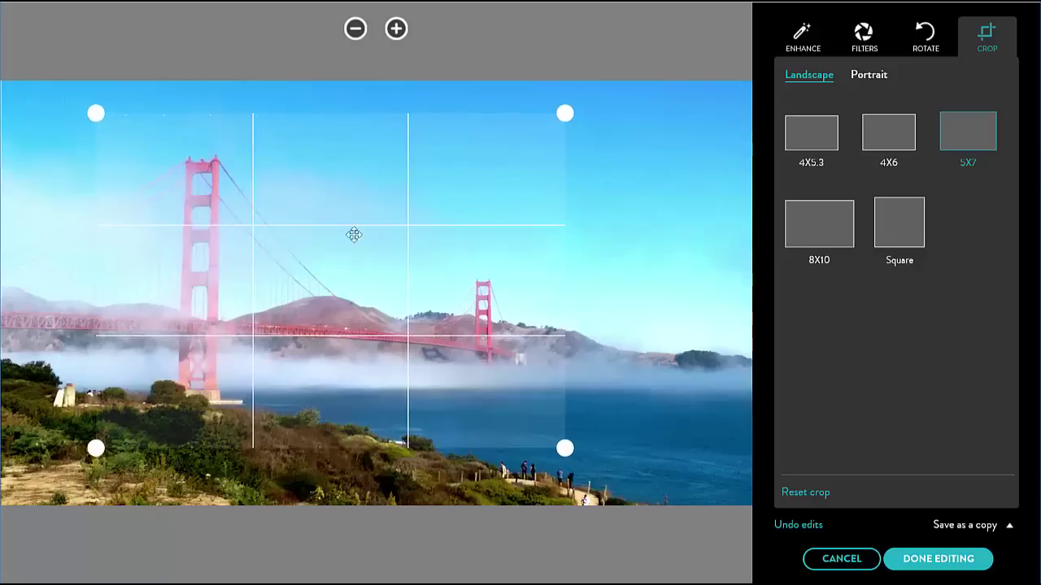
click(398, 34)
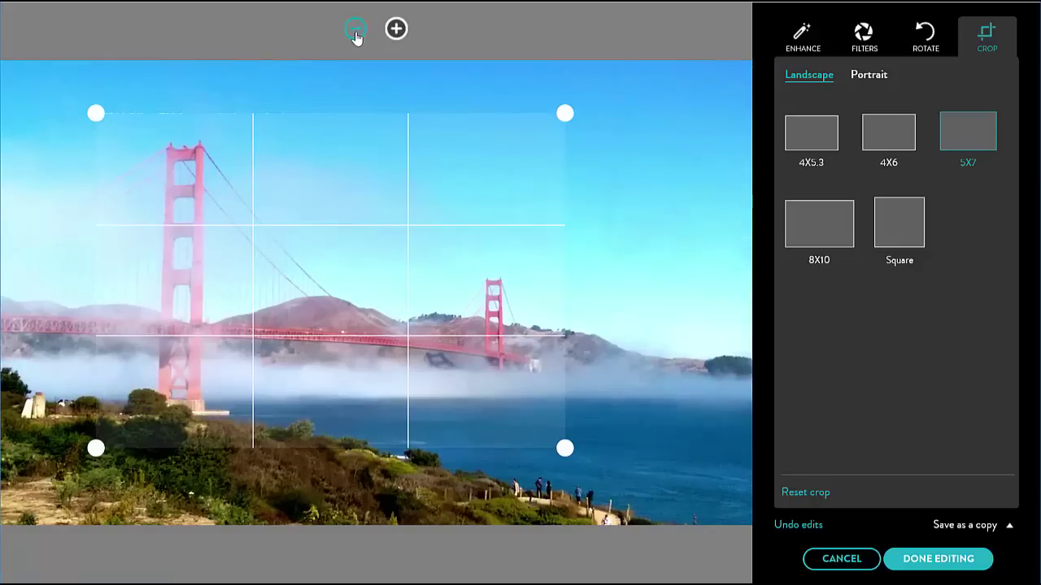
click(356, 32)
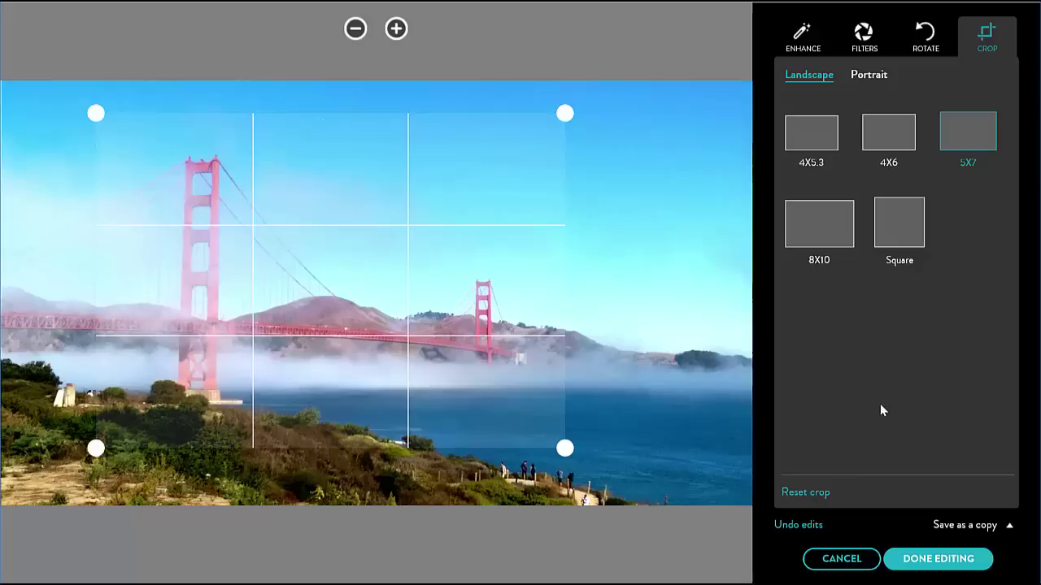
Step: Save the edited bridge photo as a copy and go back to browse the albums
click(941, 560)
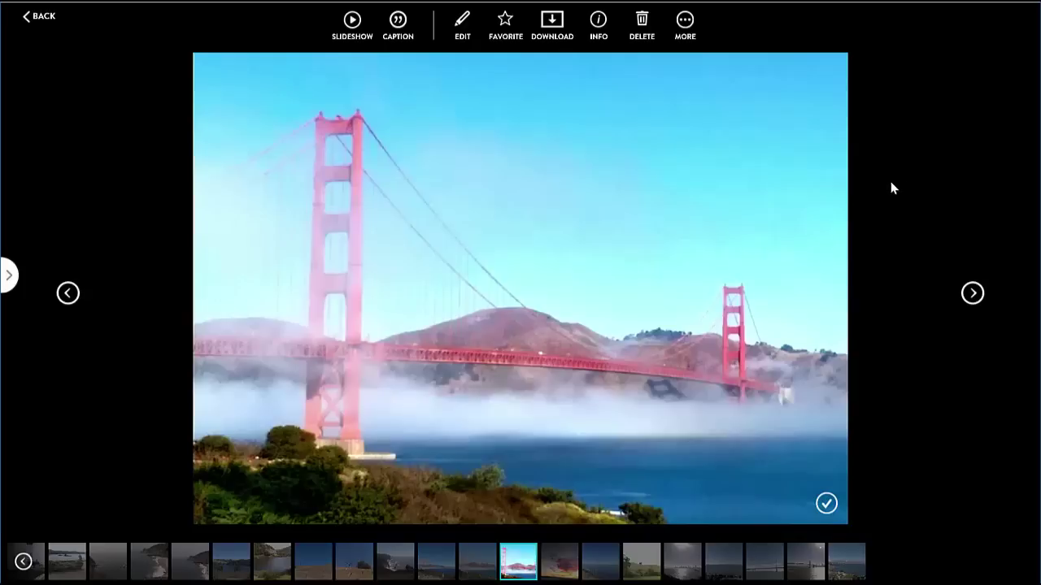
click(41, 17)
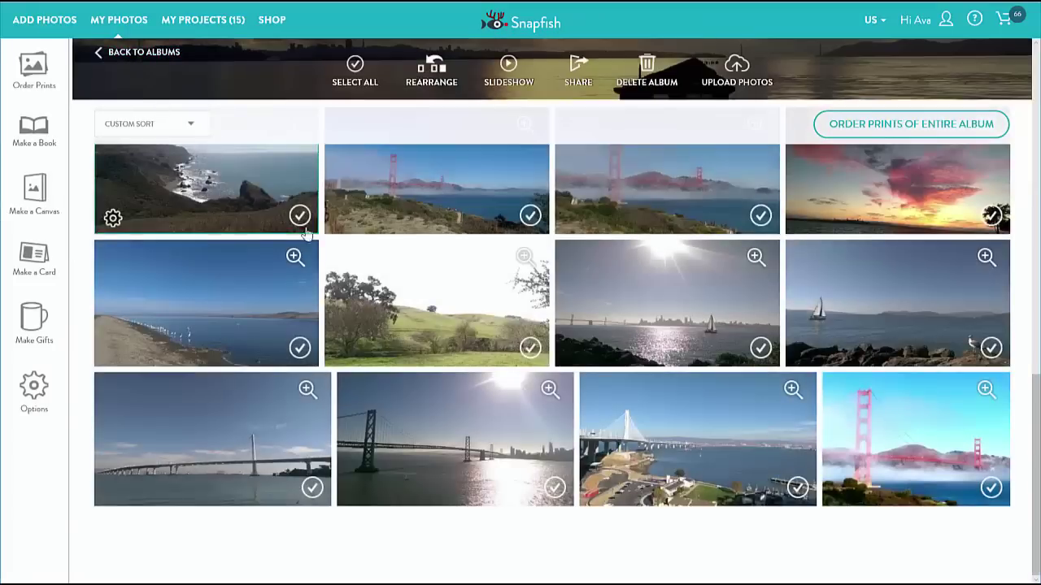
scroll(412, 300, up, 3)
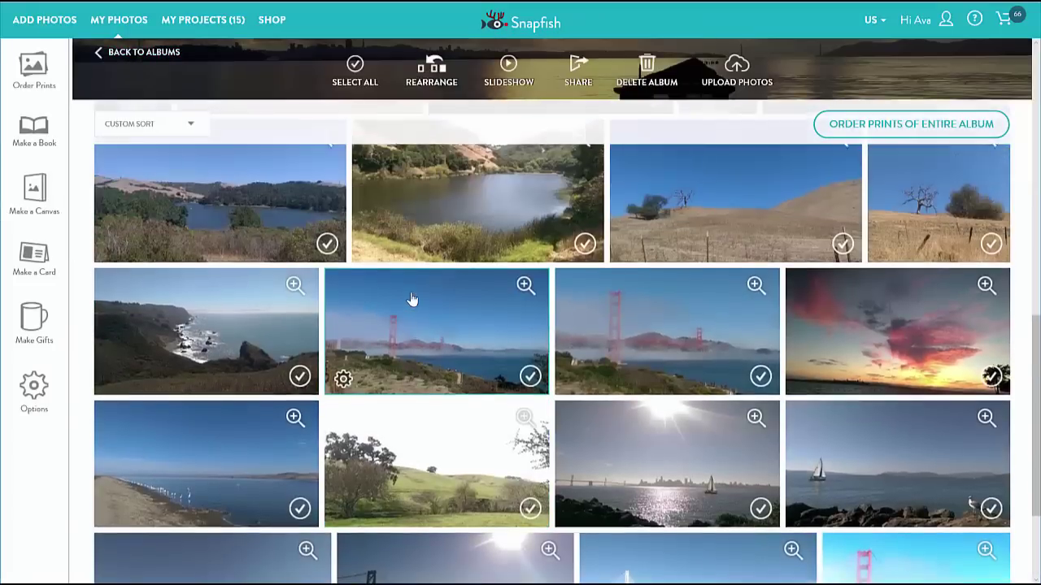
scroll(412, 299, up, 10)
scroll(139, 65, down, 5)
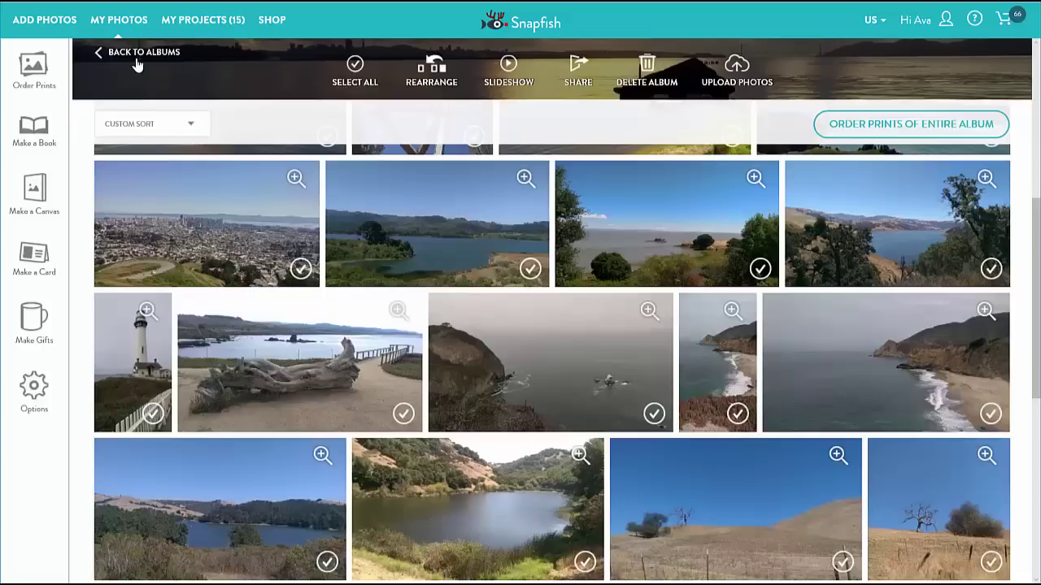
Step: Leave the albums overview for the Photos tab's timeline of all photos by date
click(138, 57)
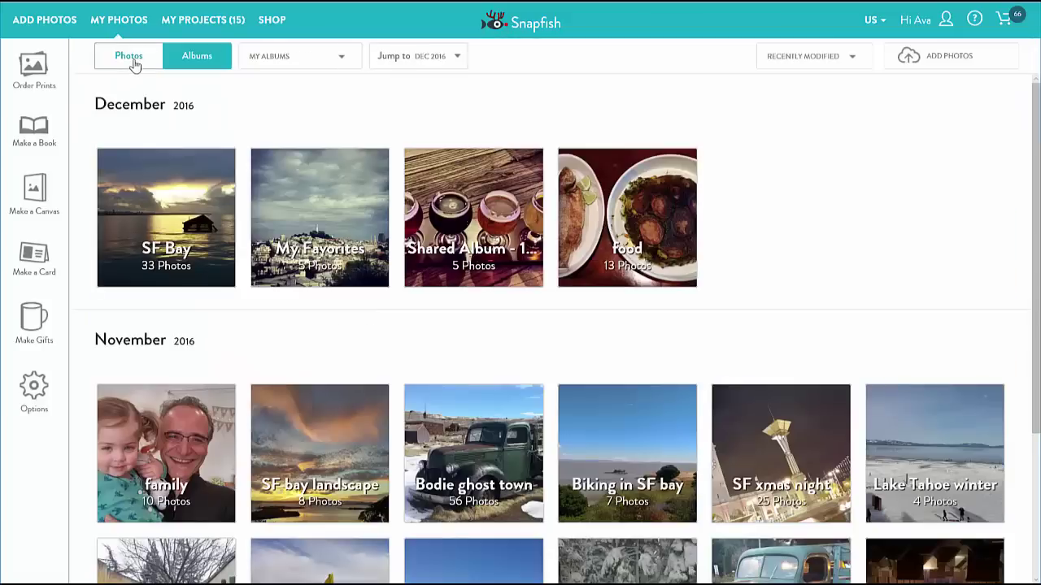
click(135, 64)
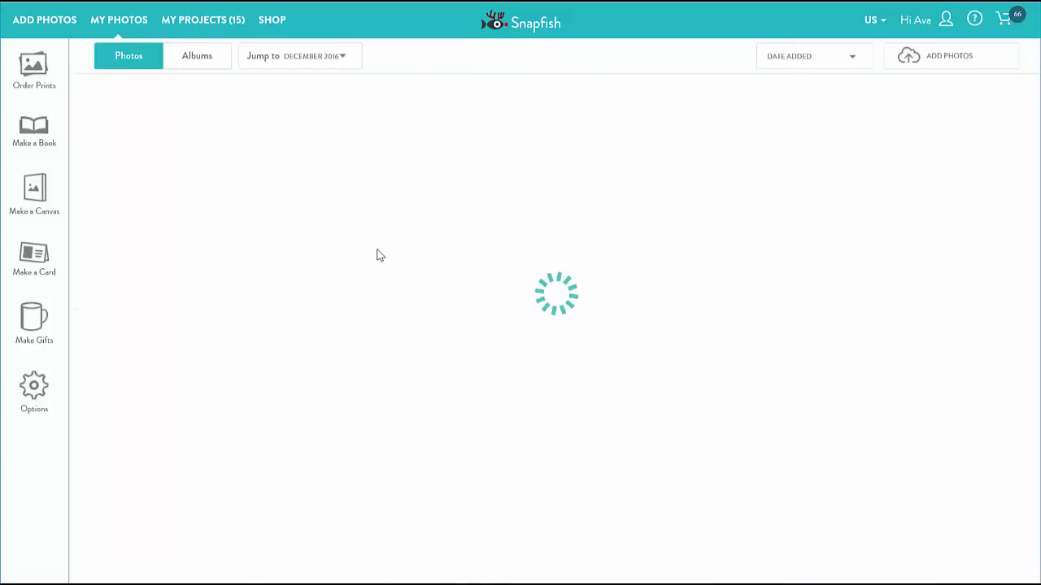